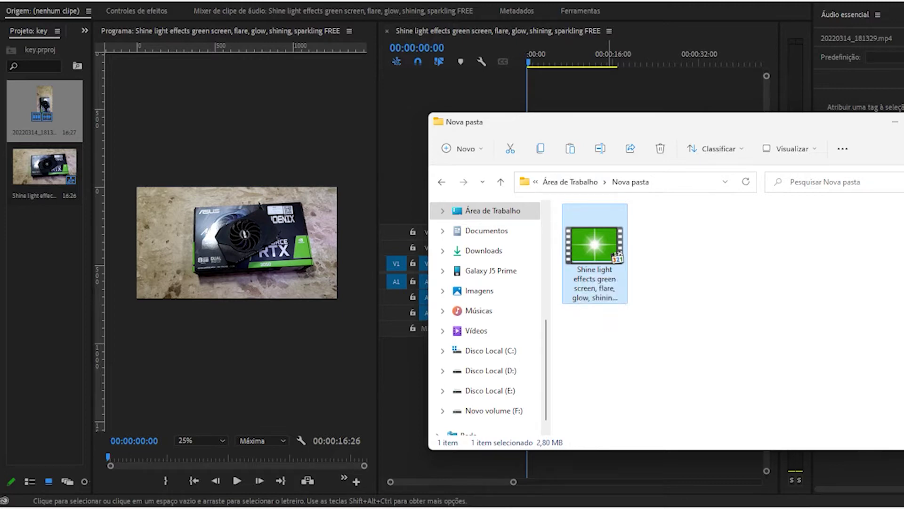
Step: Import the Shine light green-screen clip and place it on V2 above the RTX footage
{"action": "mouse_move", "coordinate": [594, 249]}
{"action": "left_mouse_down"}
{"action": "mouse_move", "coordinate": [98, 274]}
{"action": "mouse_move", "coordinate": [31, 262]}
{"action": "left_mouse_up"}
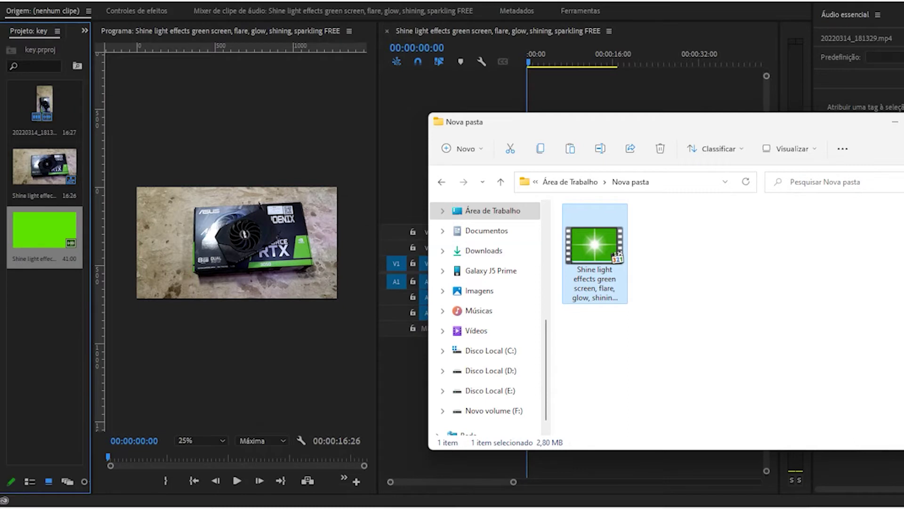
{"action": "left_click", "coordinate": [895, 121]}
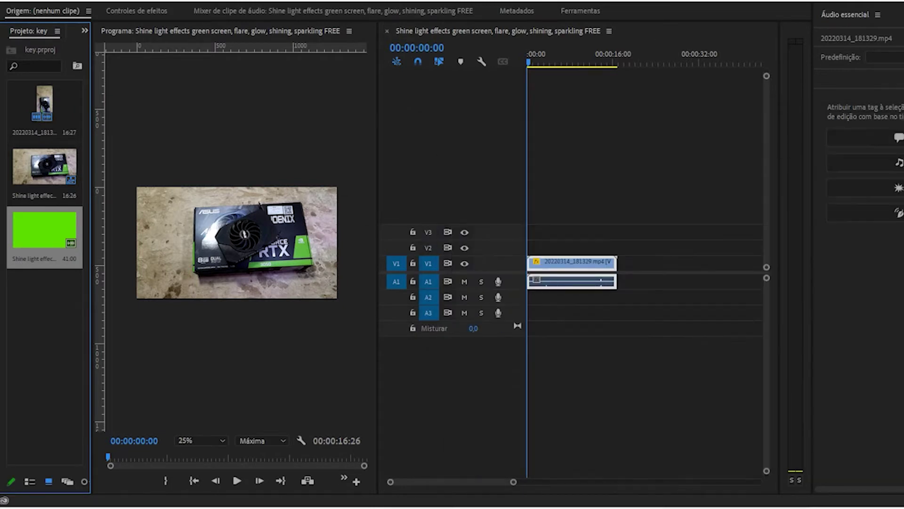
{"action": "left_click_drag", "start_coordinate": [44, 229], "coordinate": [537, 247]}
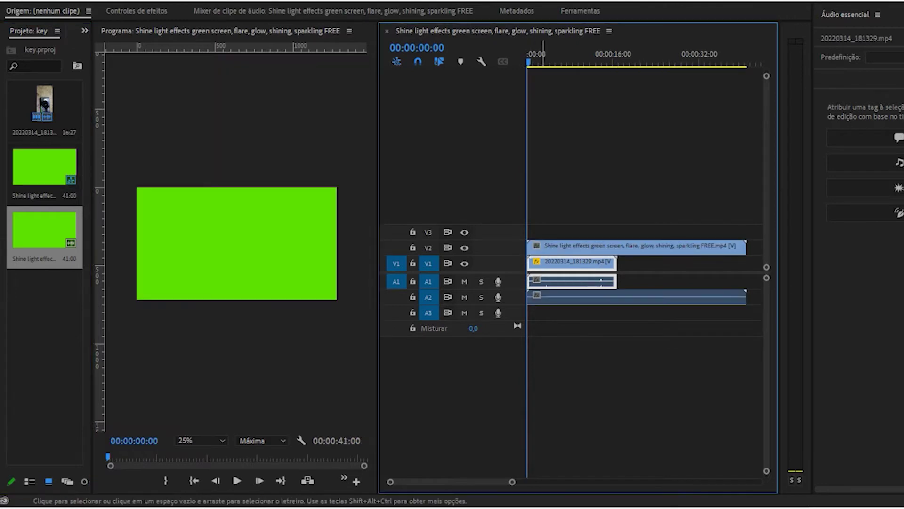
{"action": "left_click", "coordinate": [237, 243]}
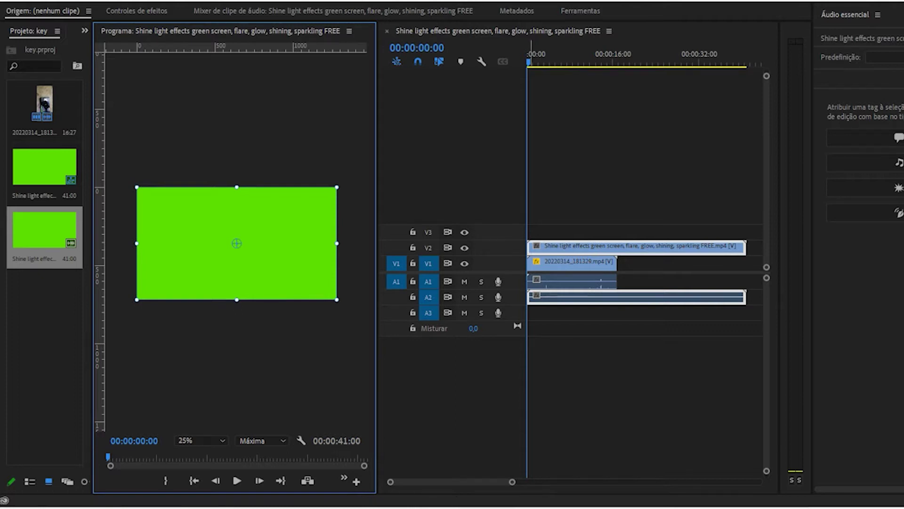
Step: Trim the V2 shine clip to 00:00:33:17, keeping it at the sequence start, and open the panel list
{"action": "left_click", "coordinate": [530, 61]}
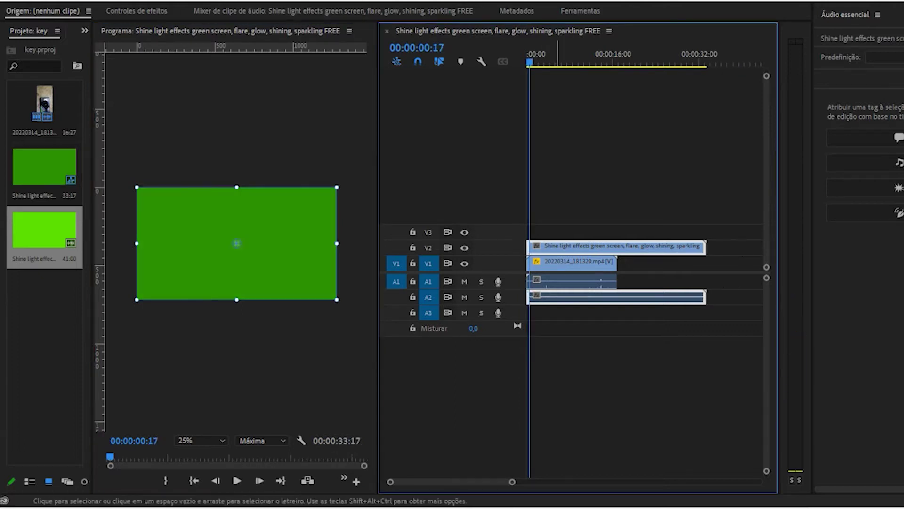
{"action": "left_click_drag", "start_coordinate": [566, 247], "coordinate": [585, 247]}
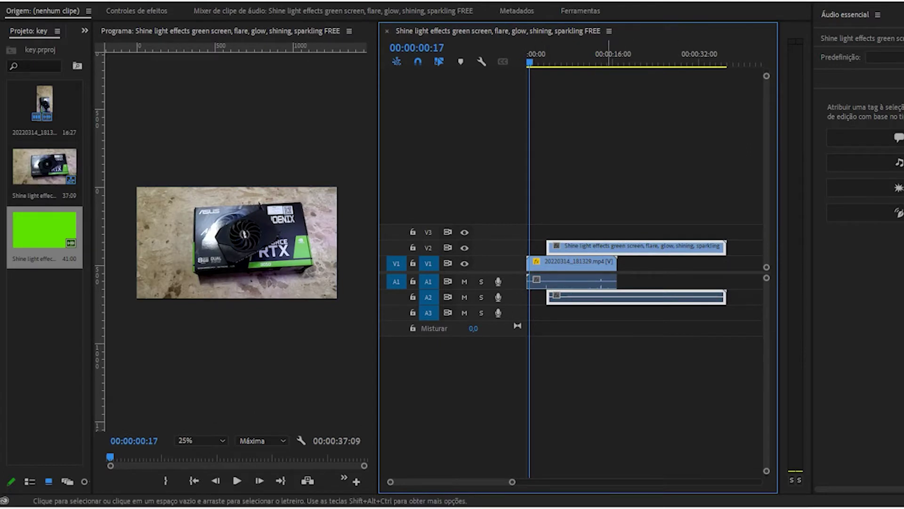
{"action": "left_click_drag", "start_coordinate": [608, 249], "coordinate": [586, 249]}
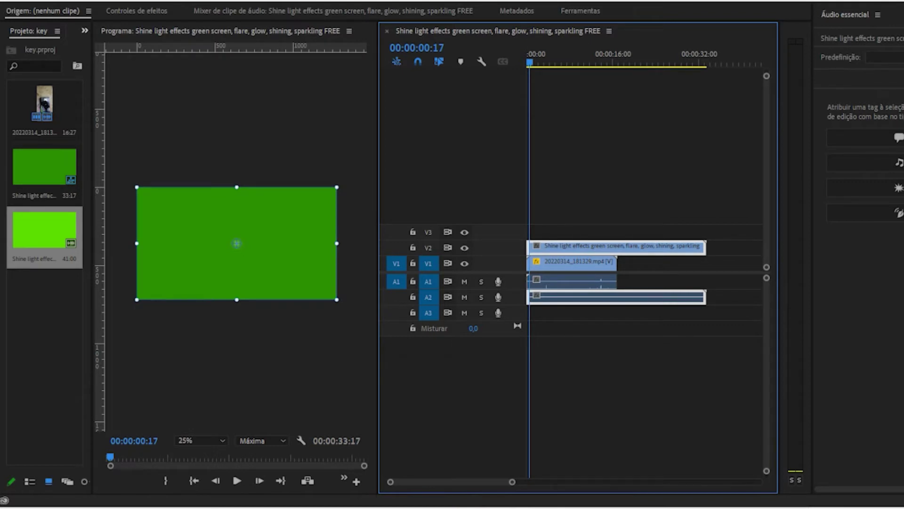
{"action": "left_click", "coordinate": [85, 31]}
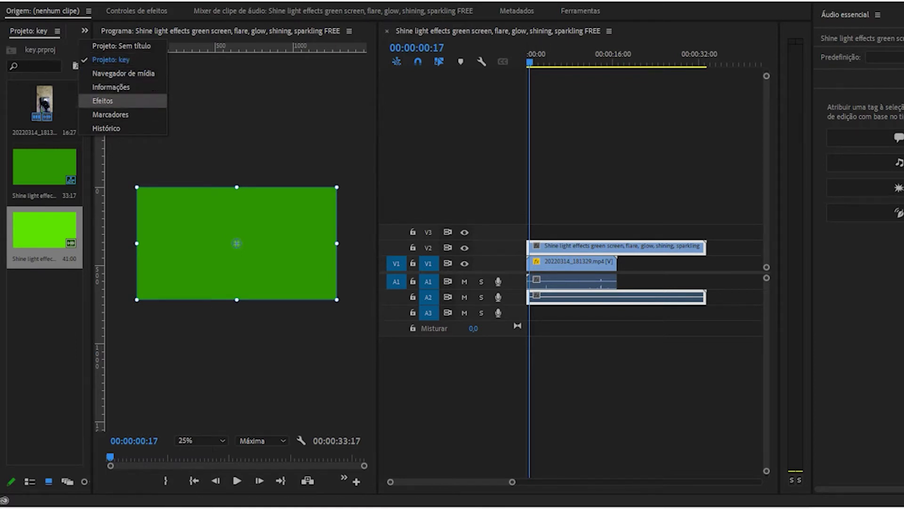
Step: Search the Efeitos panel for 'ultra key' and apply Ultra Key from Chaveamento to the V2 shine clip
{"action": "left_click", "coordinate": [108, 100]}
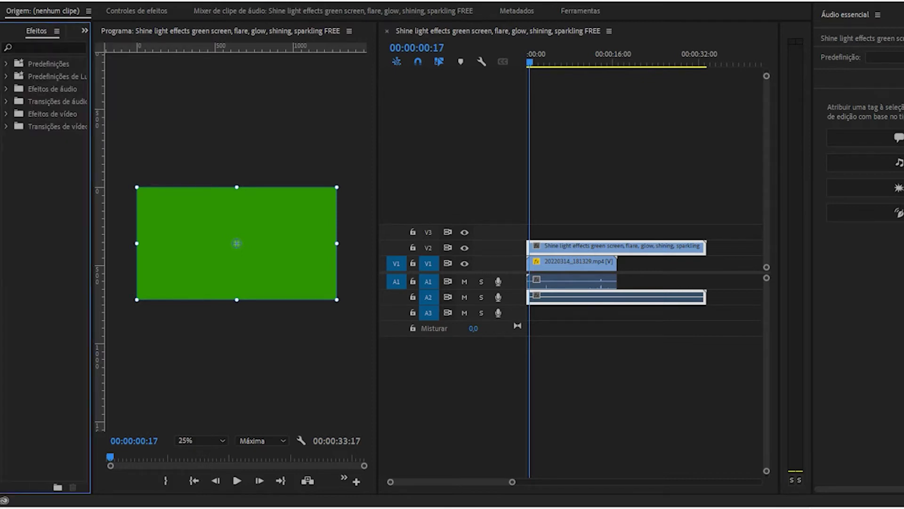
{"action": "left_click_drag", "start_coordinate": [91, 235], "coordinate": [220, 235]}
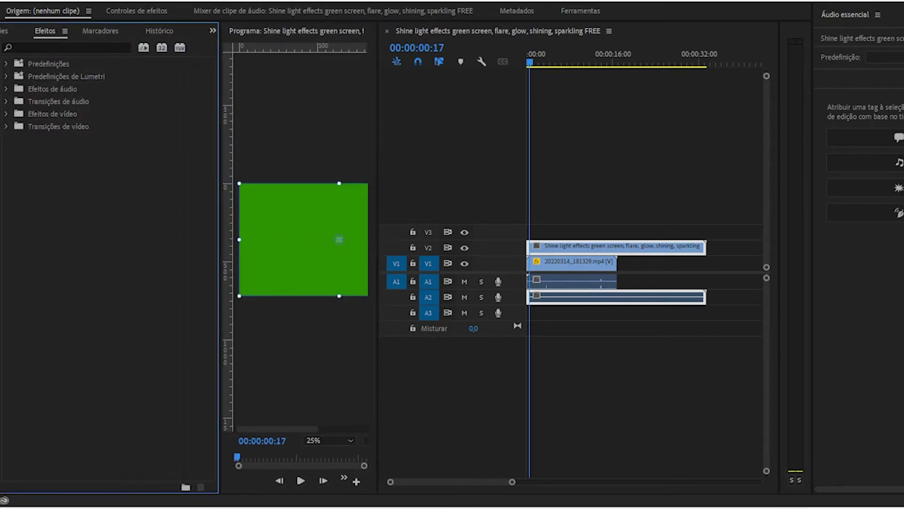
{"action": "left_click", "coordinate": [19, 47]}
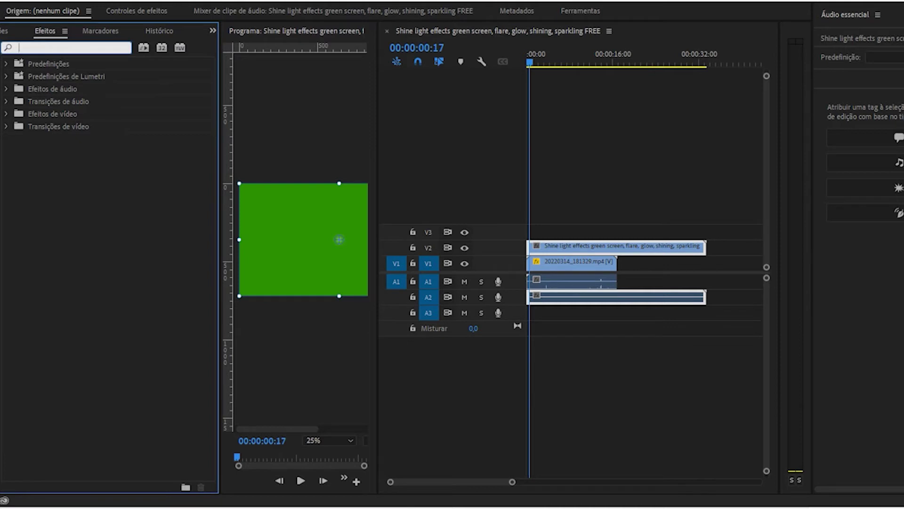
{"action": "type", "text": "ultr"}
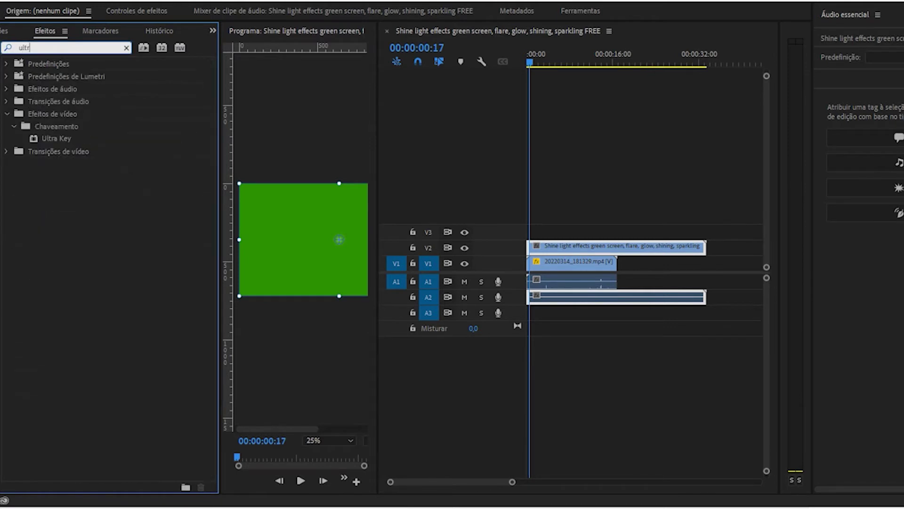
{"action": "type", "text": "a key"}
{"action": "left_click", "coordinate": [56, 138]}
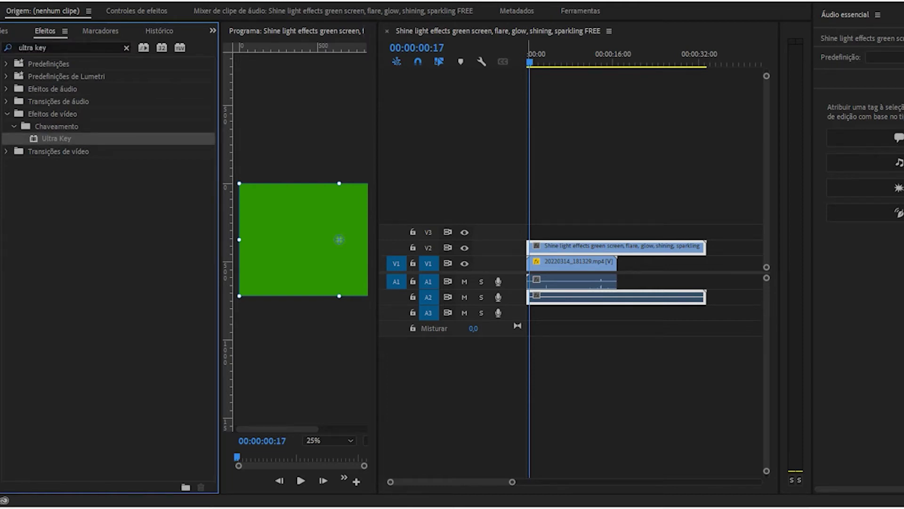
{"action": "left_click_drag", "start_coordinate": [56, 138], "coordinate": [579, 246]}
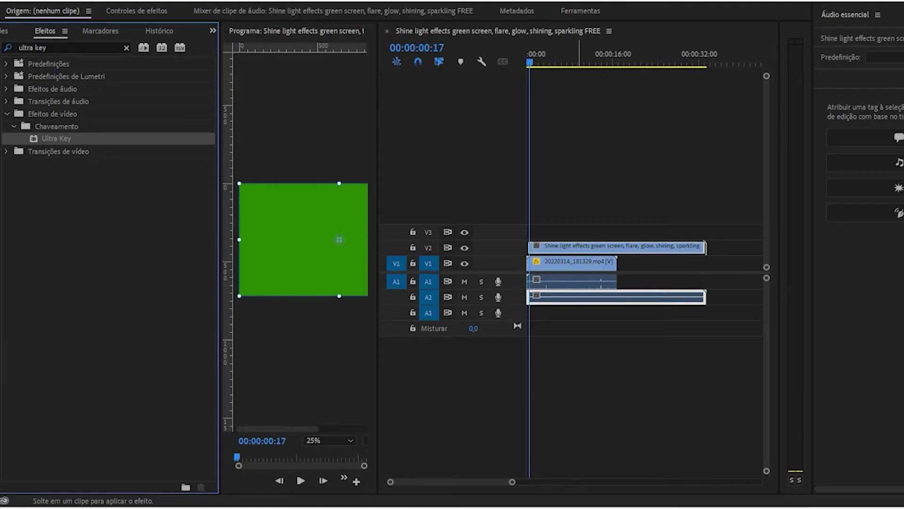
{"action": "left_click_drag", "start_coordinate": [580, 246], "coordinate": [579, 246]}
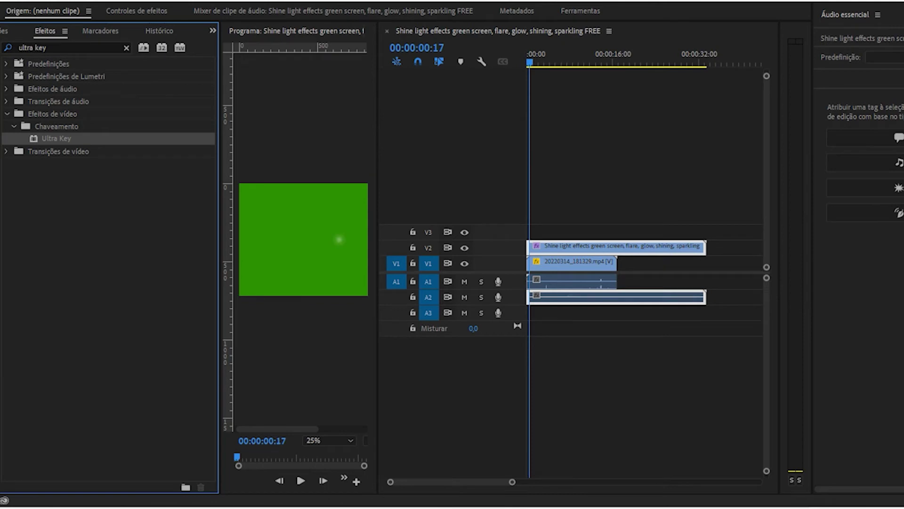
{"action": "key", "text": "shift+3"}
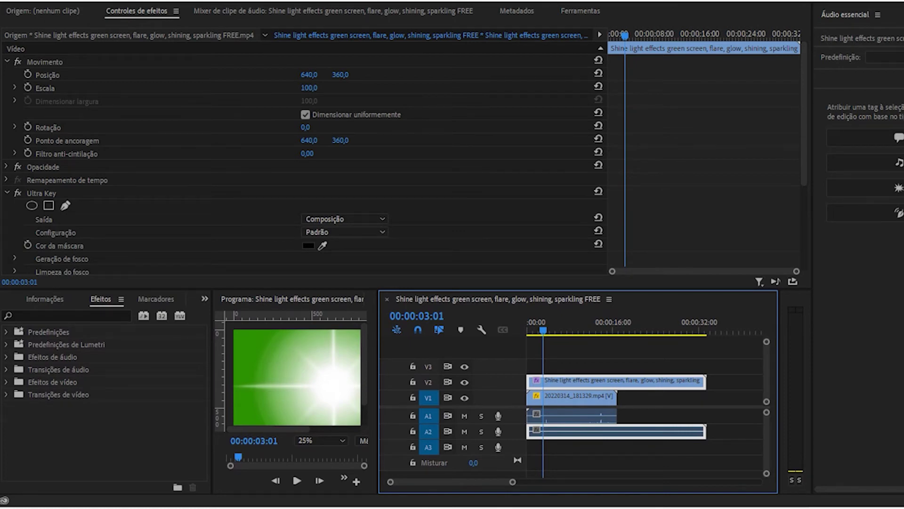
Step: Show the shine clip's Ultra Key settings and widen the Program monitor
{"action": "left_click", "coordinate": [735, 366]}
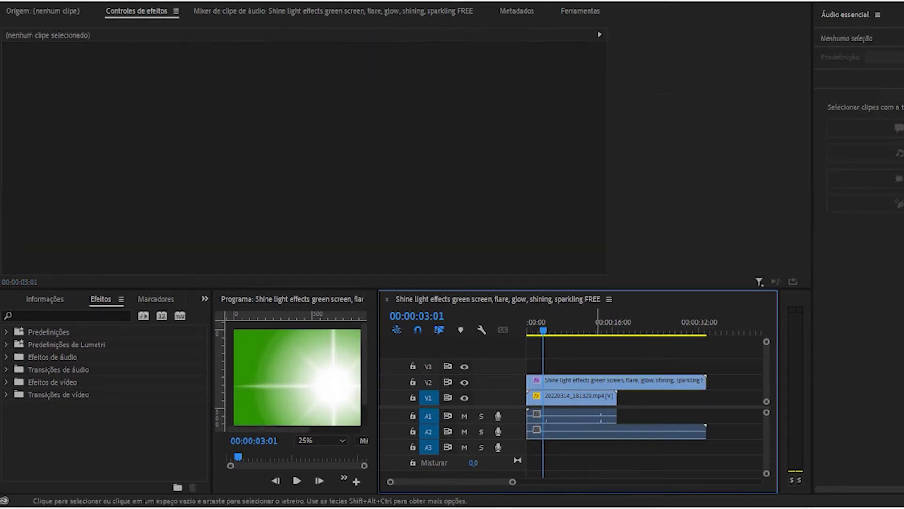
{"action": "left_click", "coordinate": [612, 381]}
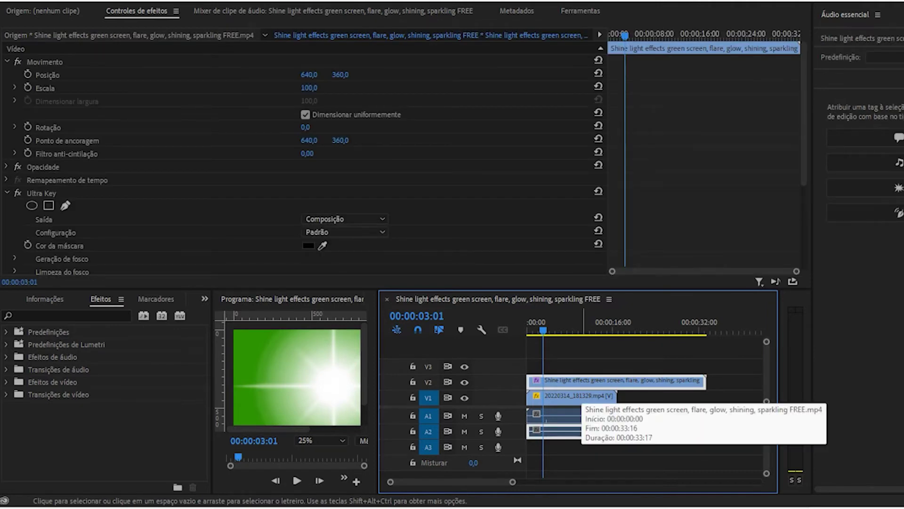
{"action": "left_click_drag", "start_coordinate": [210, 396], "coordinate": [78, 396]}
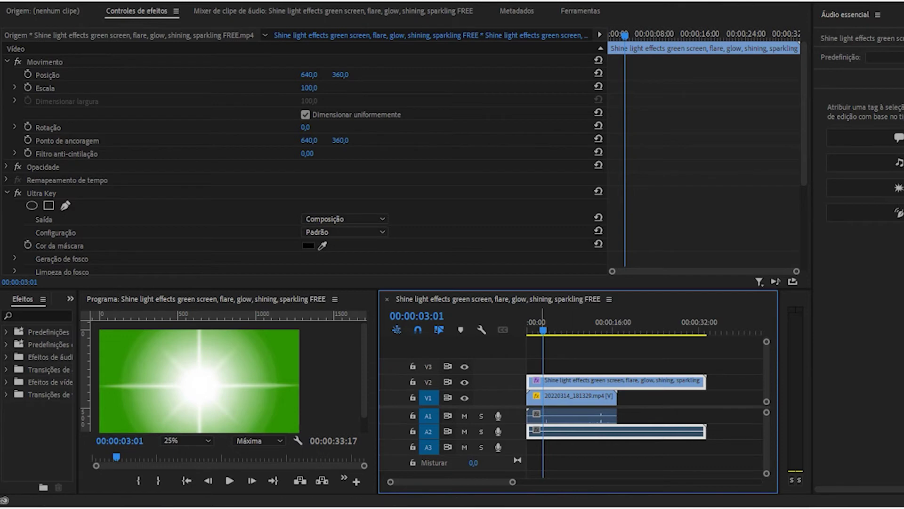
Step: Move the playhead to frame 00:00:00:28, where the flare is still a small glow
{"action": "left_click", "coordinate": [541, 324]}
{"action": "left_click_drag", "start_coordinate": [541, 324], "coordinate": [531, 324]}
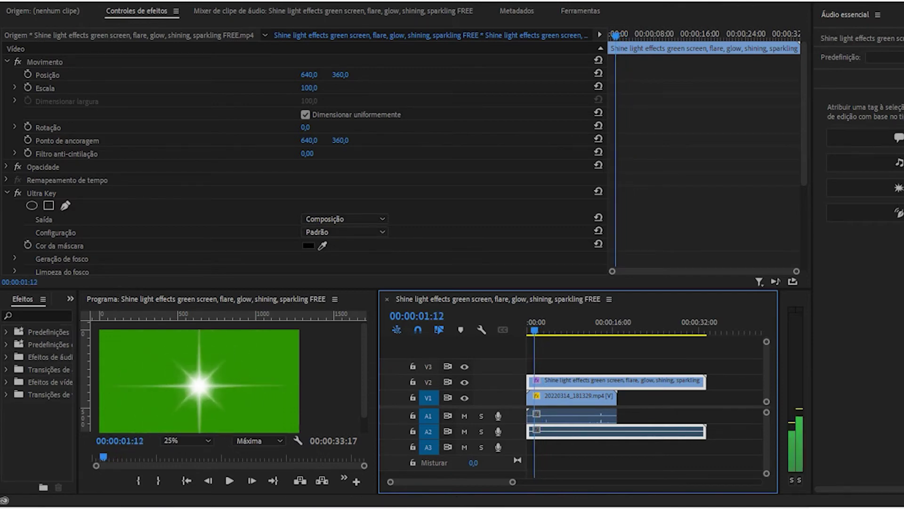
{"action": "key", "text": "Right"}
{"action": "key", "text": "Right"}
{"action": "key", "text": "Right"}
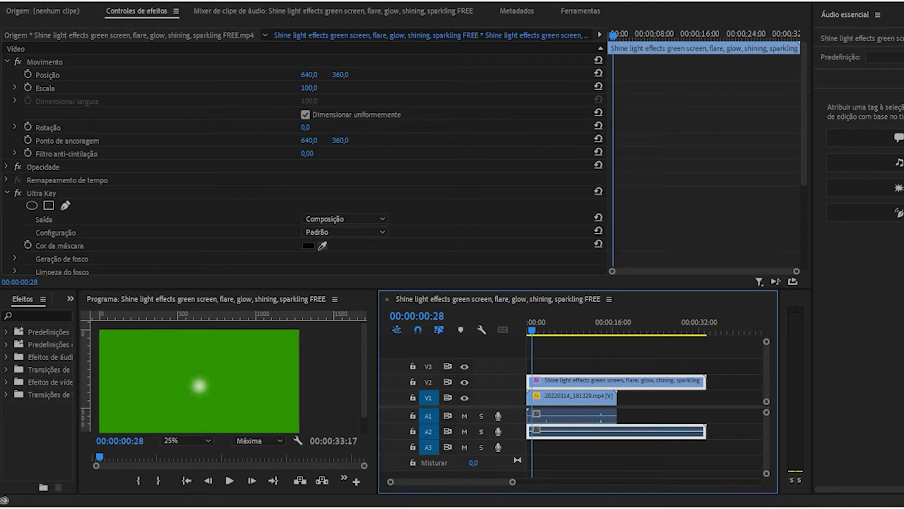
Step: Key out the green backdrop with the Cor da máscara eyedropper and play back the flare over the card
{"action": "left_click", "coordinate": [323, 246]}
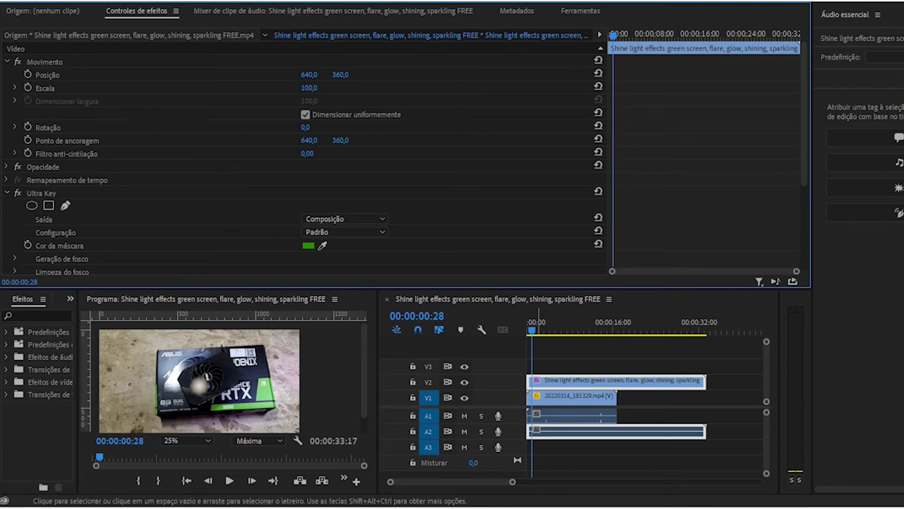
{"action": "key", "text": "space"}
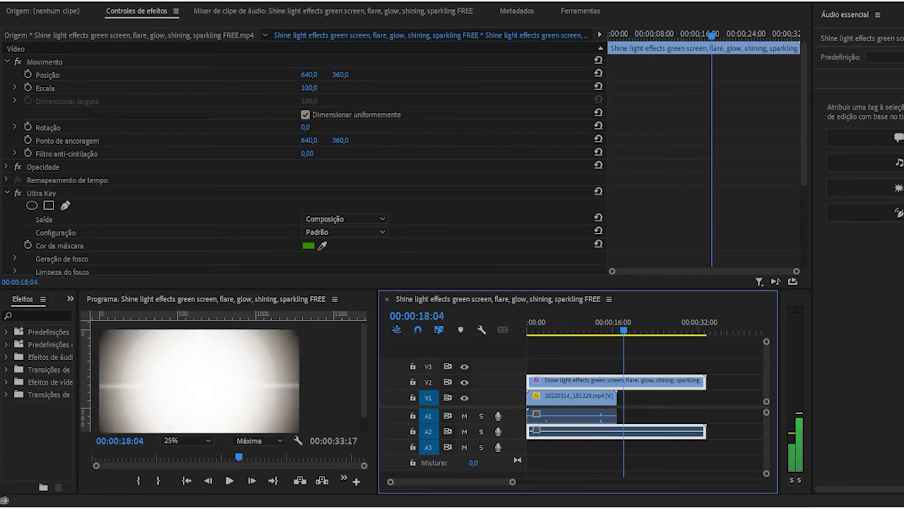
{"action": "key", "text": "j"}
{"action": "key", "text": "j"}
{"action": "key", "text": "j"}
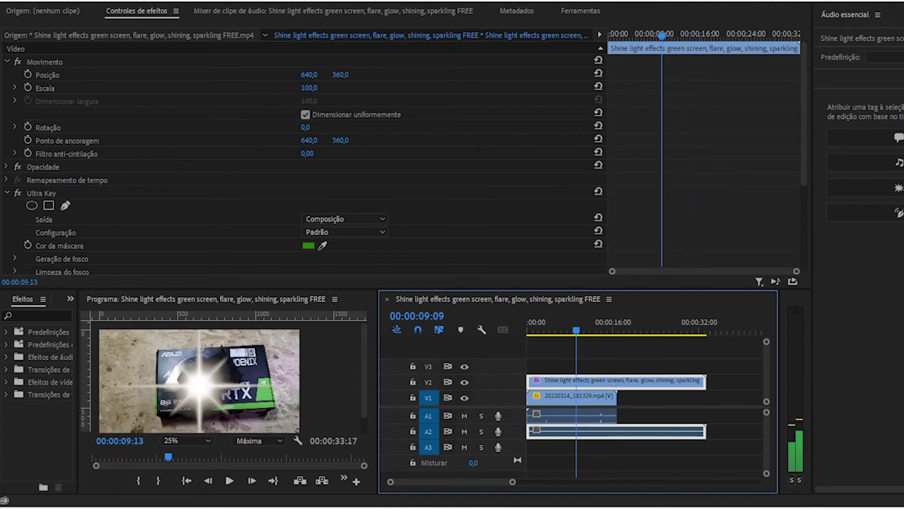
{"action": "key", "text": "l"}
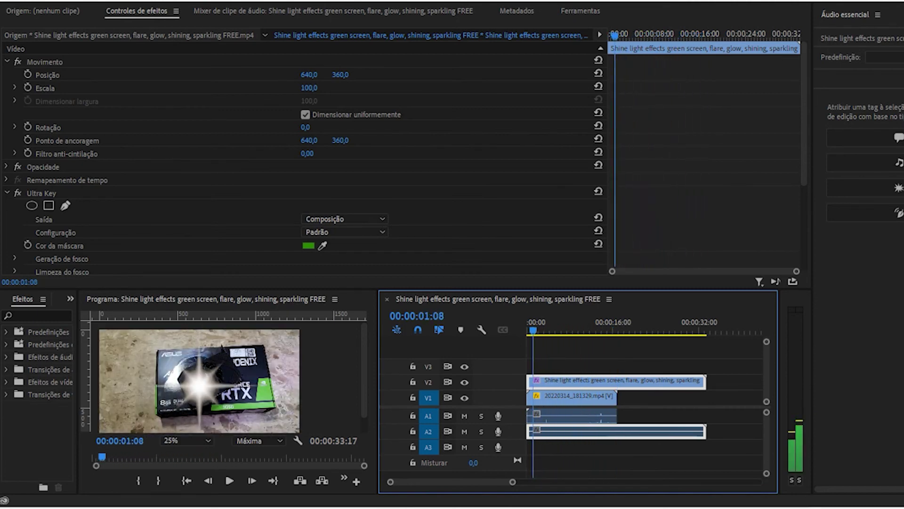